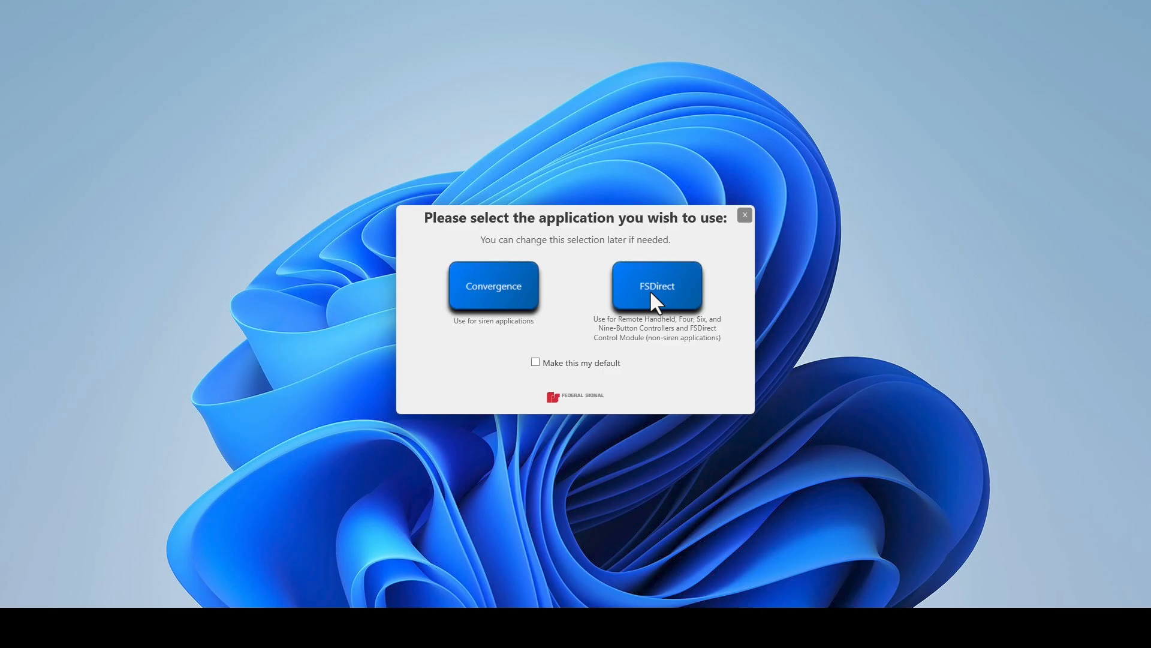
Start an FSDirect configuration for the OBDMOD16 with a 6 Button keypad.
click(651, 303)
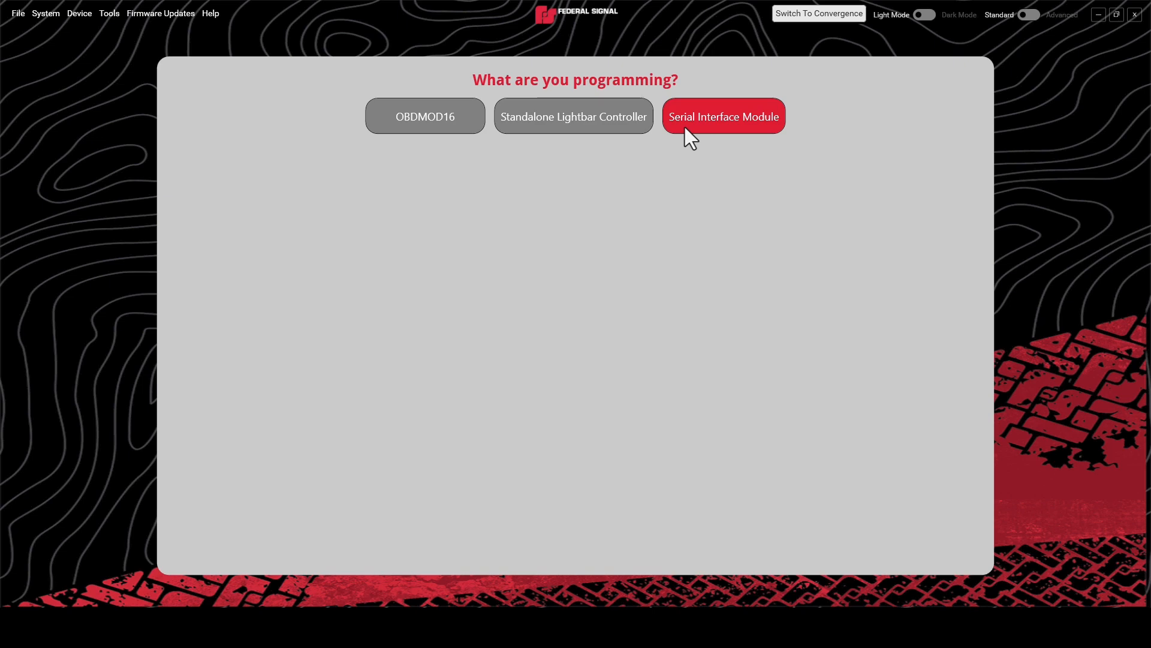
click(452, 127)
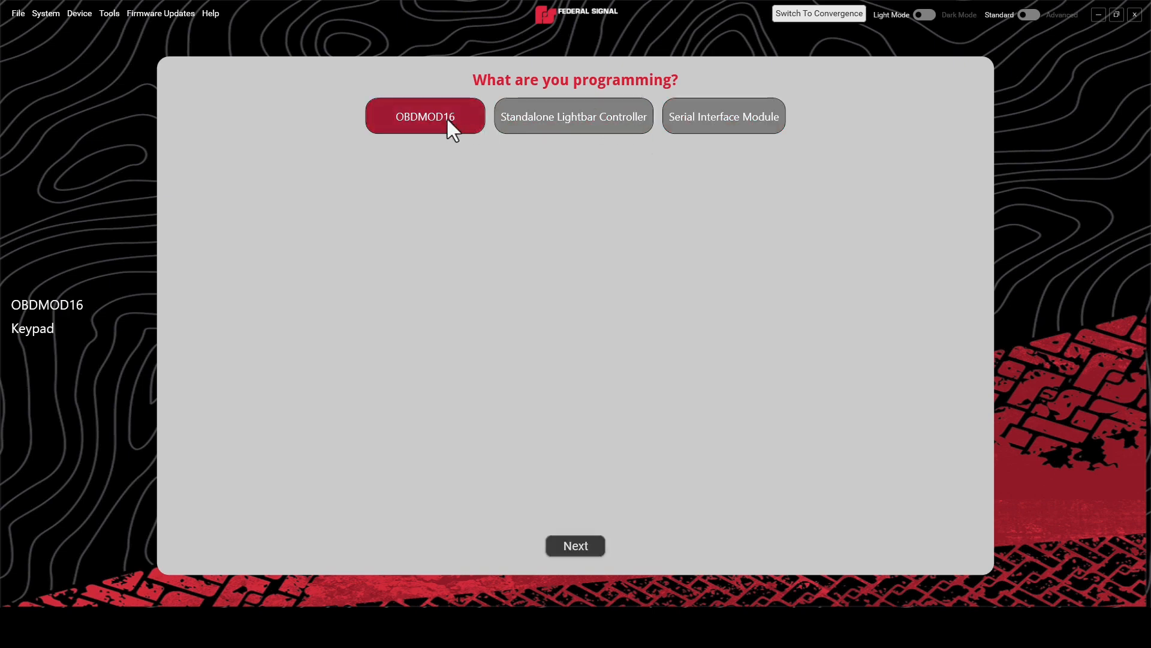
click(573, 545)
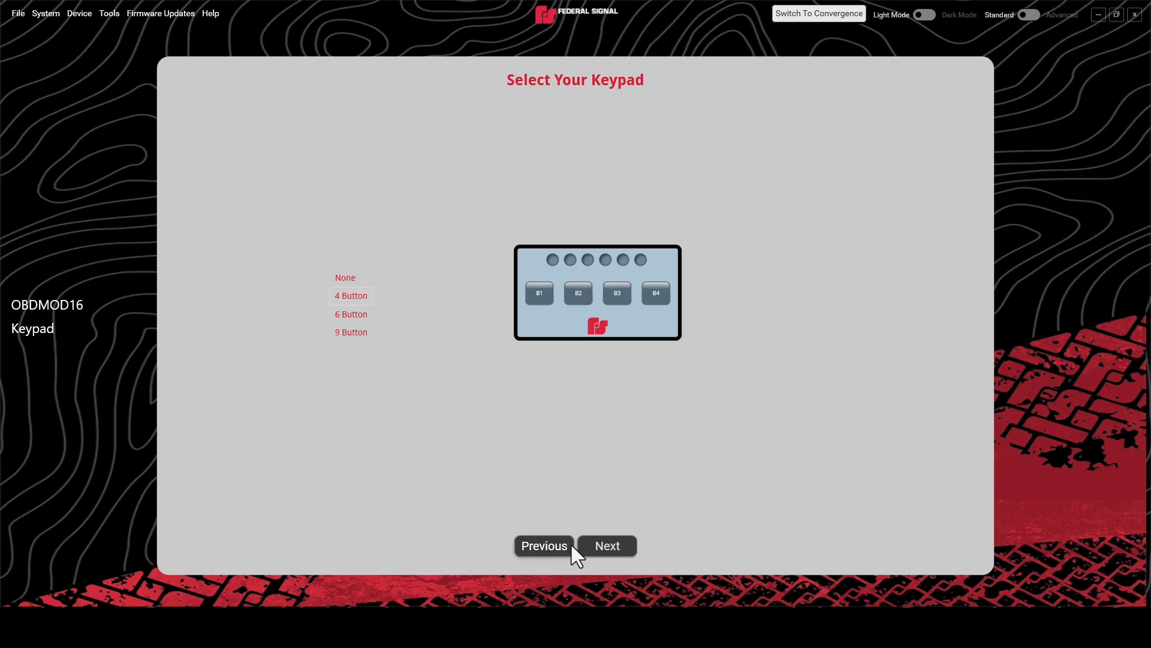
click(350, 316)
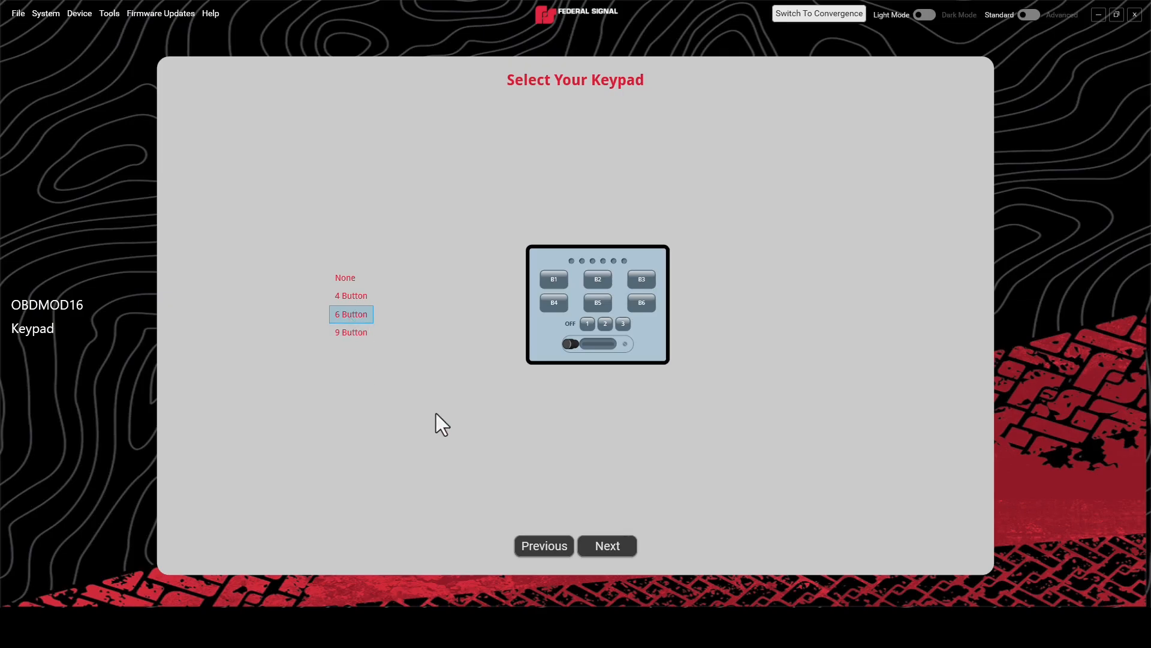
click(613, 545)
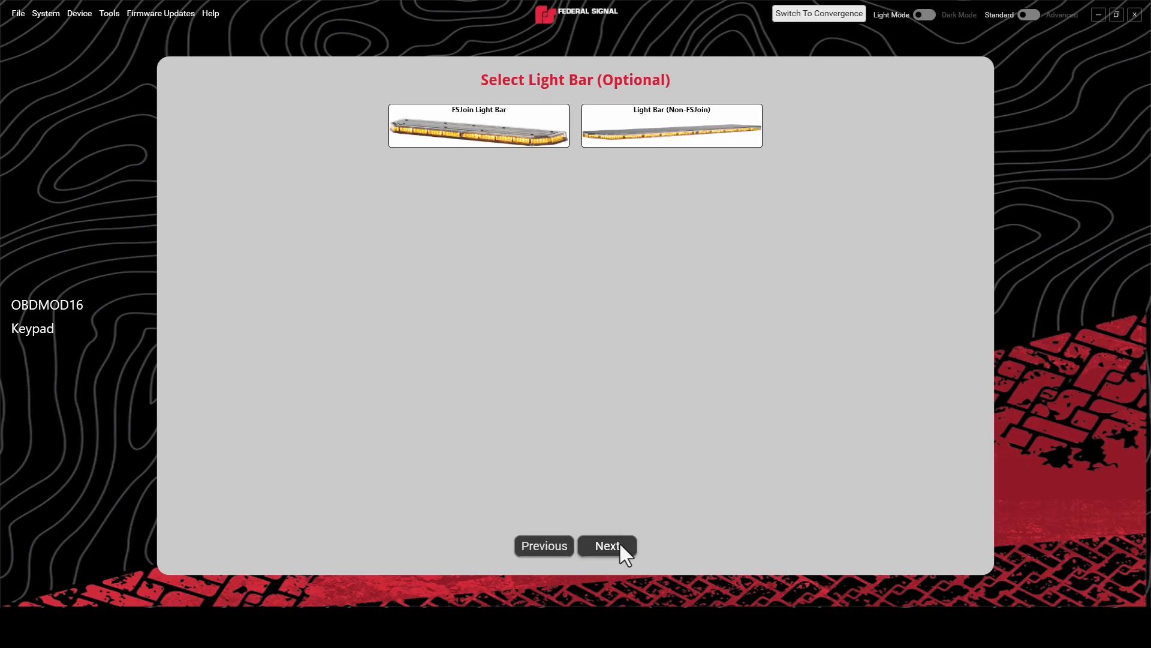
Add the 61" Allegiant FSJoin light bar and finish the hardware selection without any auxiliary devices.
click(429, 138)
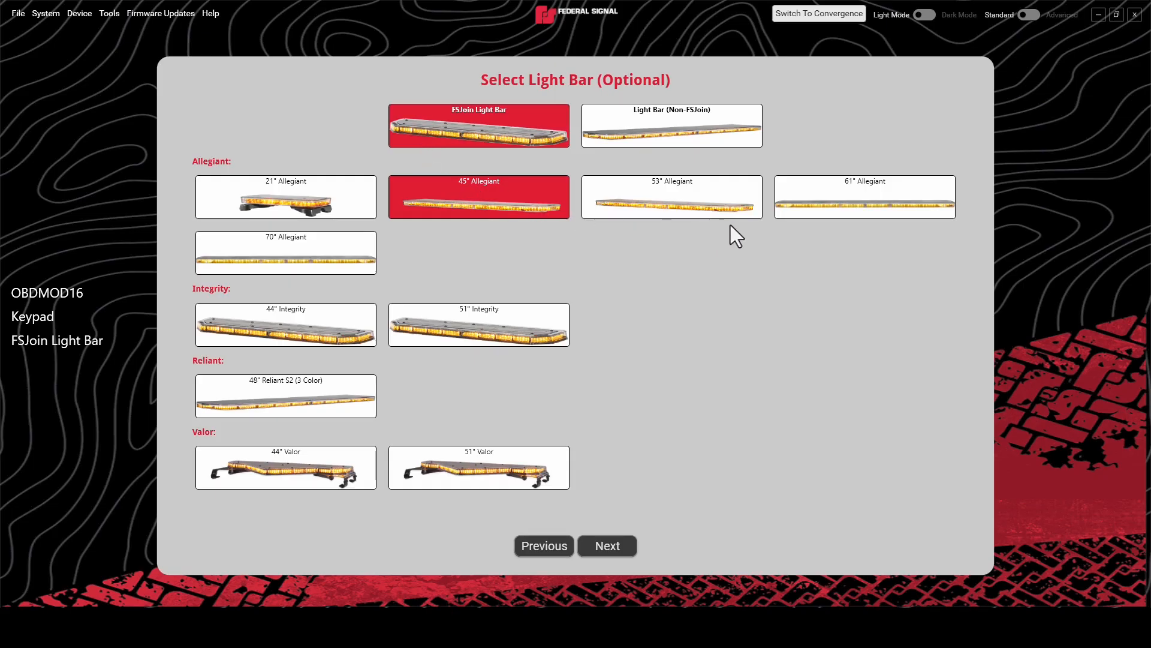
click(813, 200)
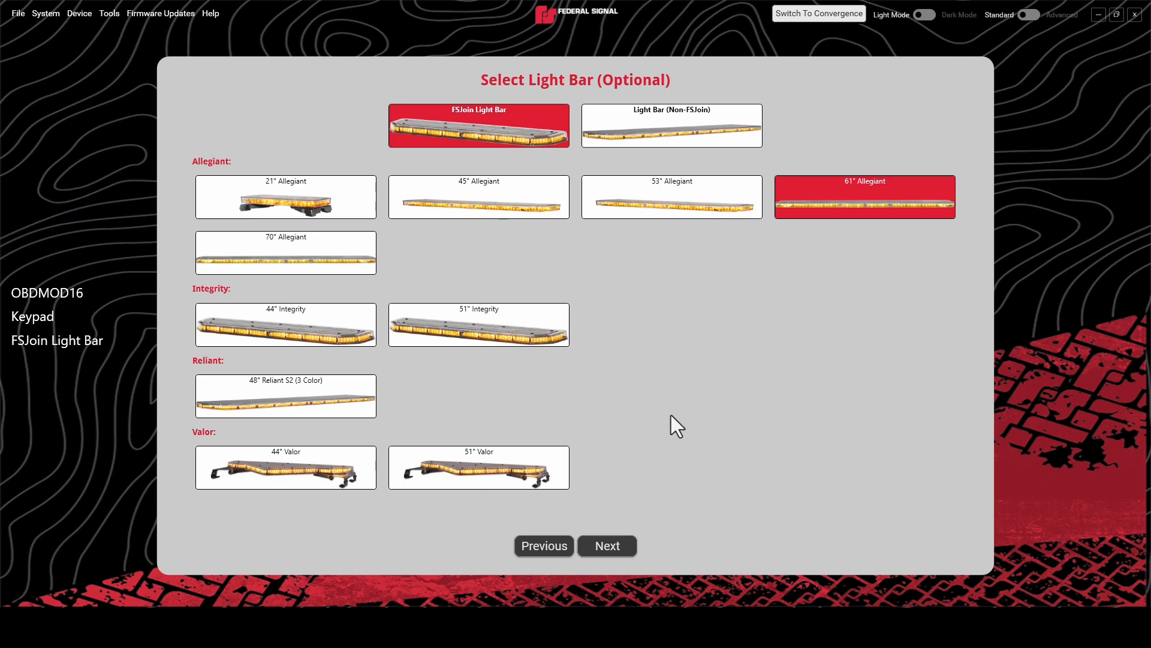
click(589, 555)
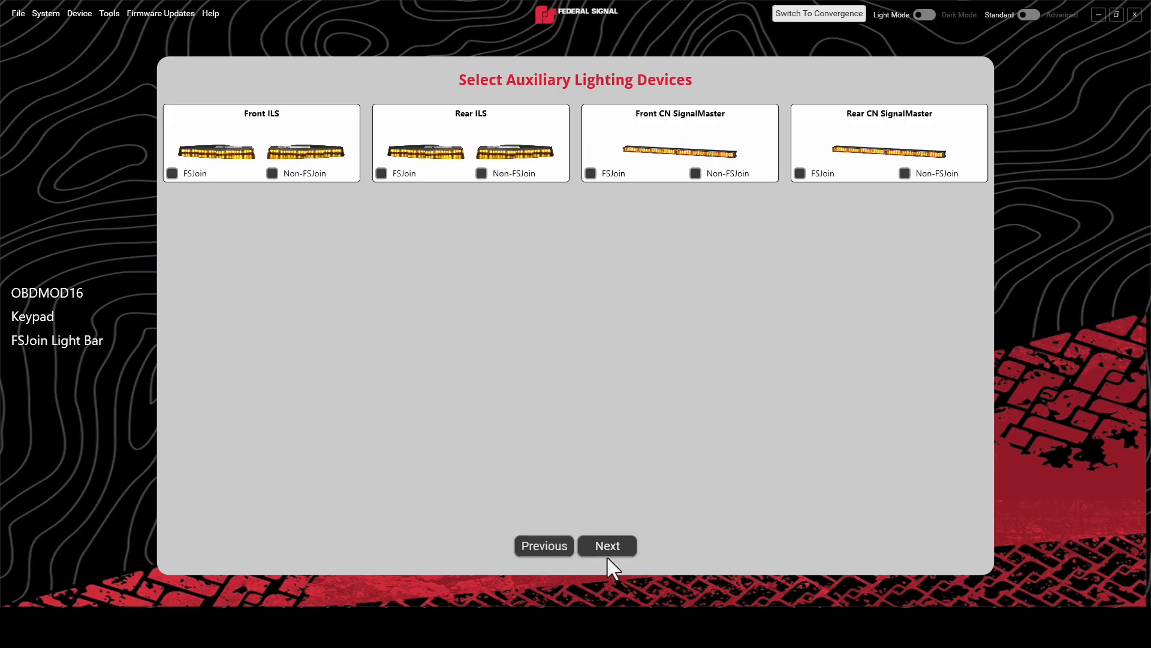
click(611, 547)
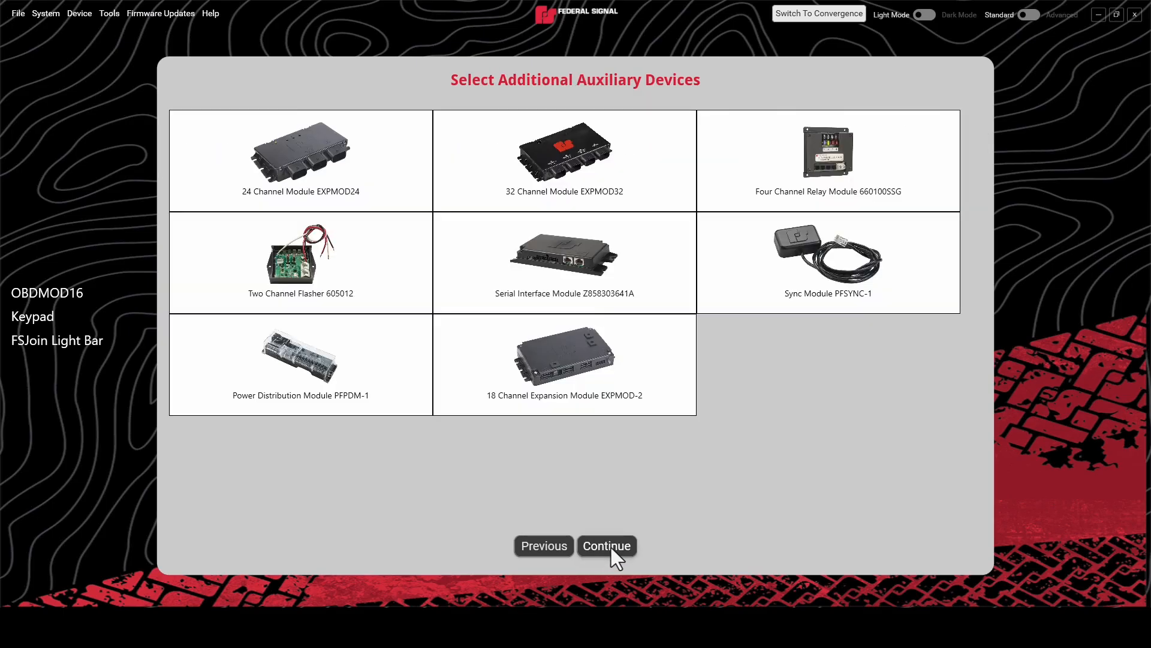
click(608, 546)
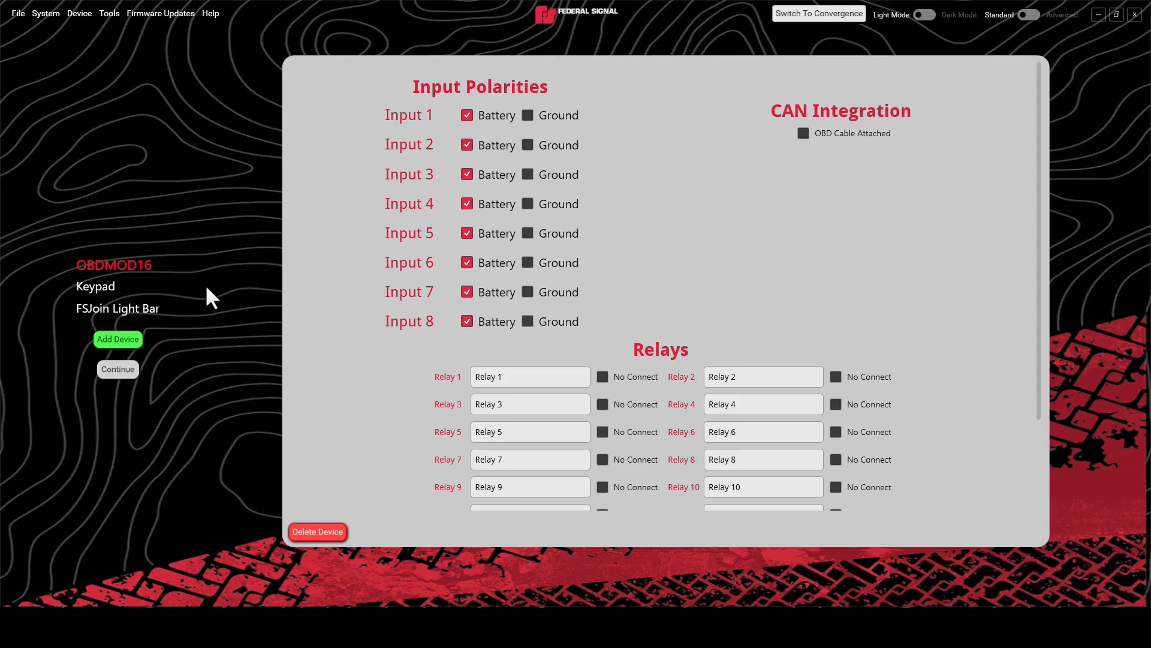
Name relays 1 to 4 Front Driver Amber, Front Driver White, Front Passenger Amber and Front Passenger White.
drag(504, 378, 452, 386)
text(Front Driver Amber)
text(Front Driver White)
drag(512, 405, 470, 408)
text(Front Passenger Amber)
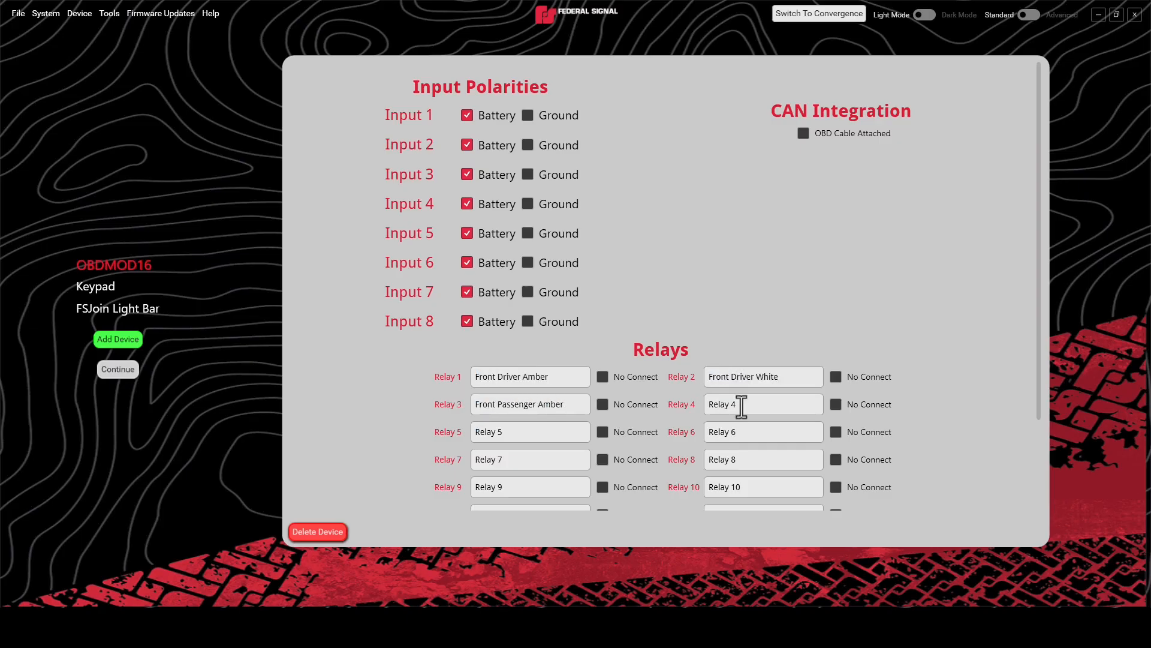
text(Front Passenger White)
Mark OBDMOD16 relays 7 through 18 as No Connect, leaving relays 5 and 6 in use.
click(602, 431)
click(602, 432)
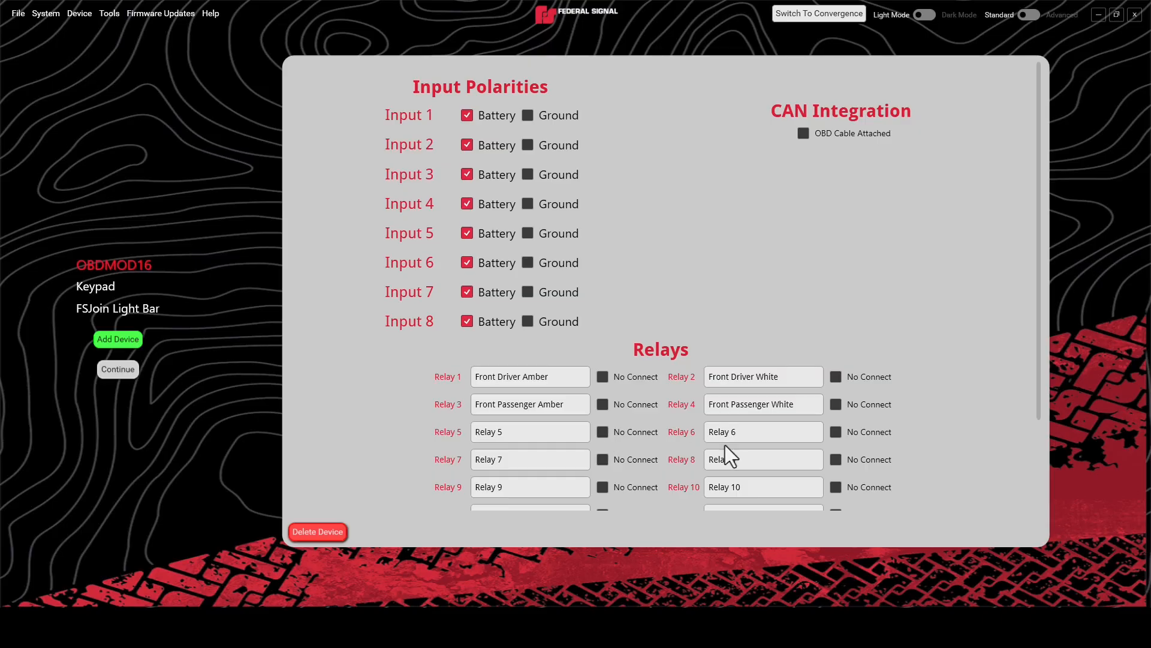
click(603, 459)
click(836, 459)
click(603, 486)
click(836, 487)
scroll(837, 486, down, 2)
click(614, 403)
click(836, 401)
click(836, 429)
click(603, 429)
click(603, 457)
click(836, 457)
click(836, 485)
click(602, 484)
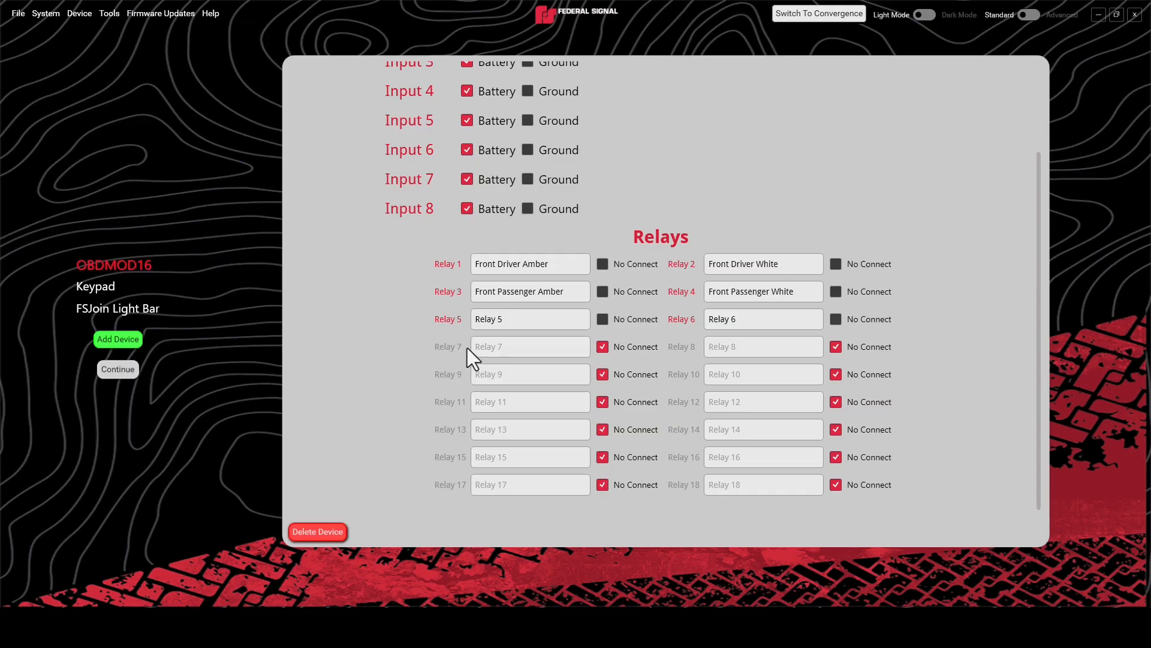
Enable CAN integration with an attached OBD cable and choose the 2025 Freightliner M2 106 as the vehicle.
scroll(467, 350, up, 3)
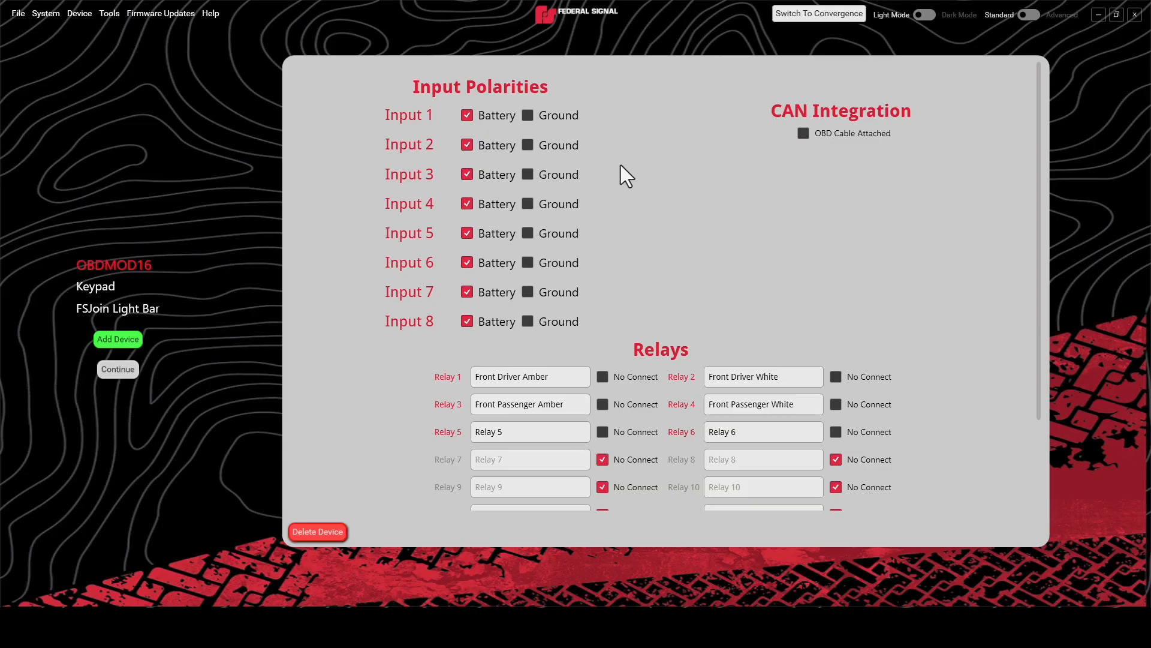
click(805, 132)
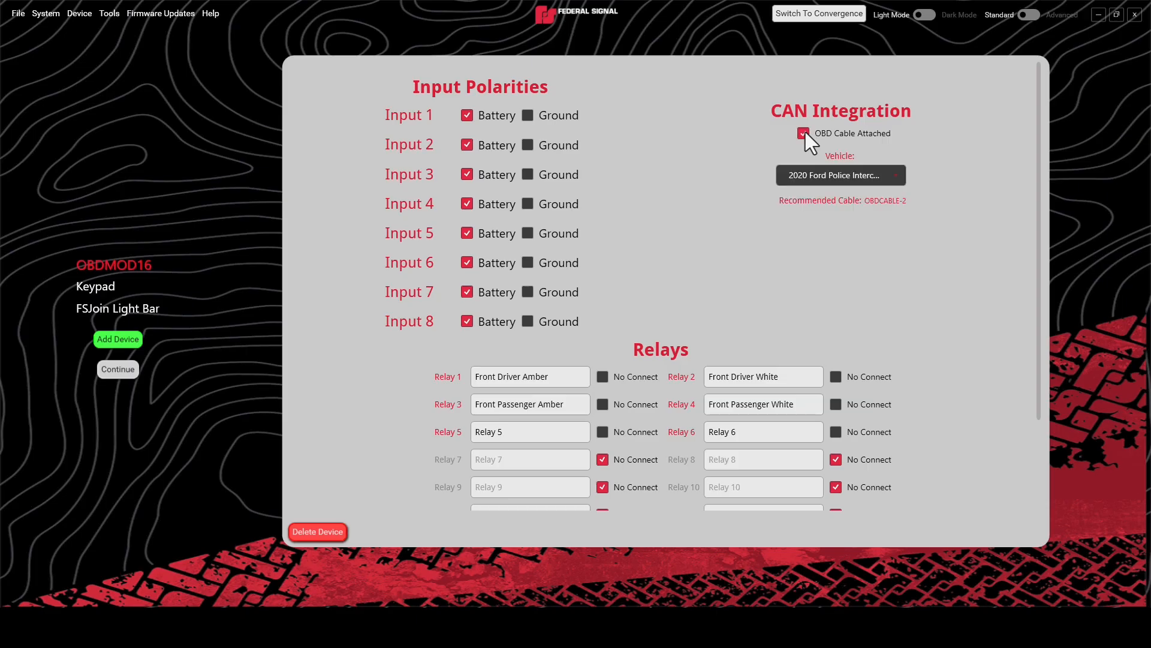
click(874, 174)
scroll(840, 246, down, 10)
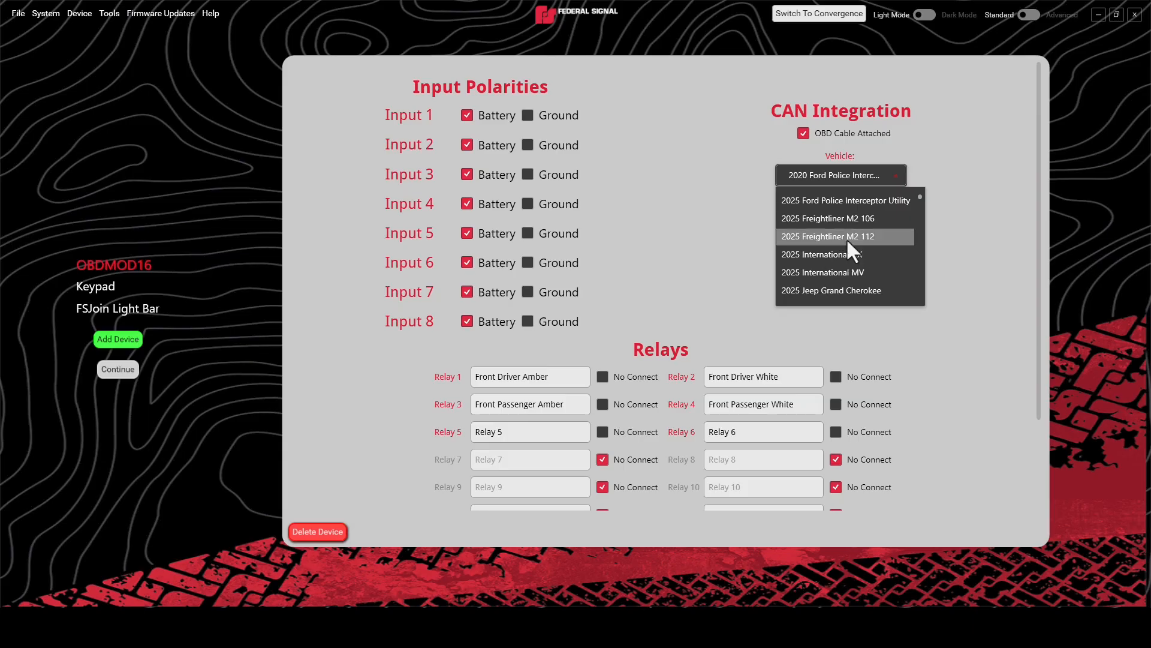
click(852, 221)
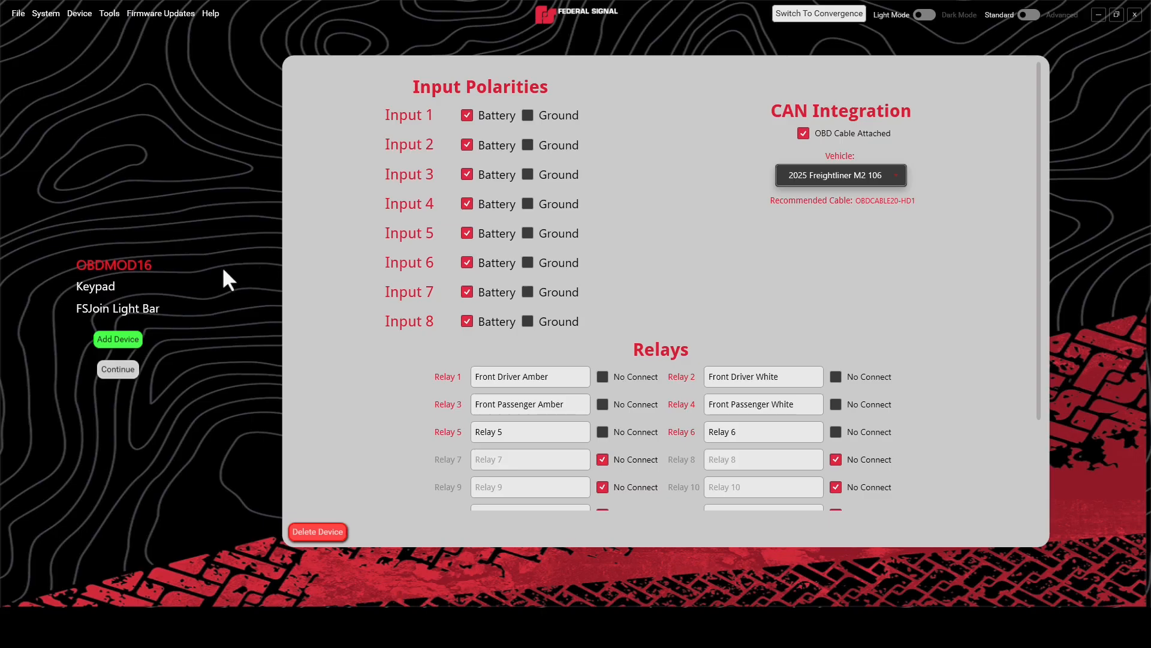
Proceed from the hardware setup to button configuration and select keypad button B1.
click(134, 286)
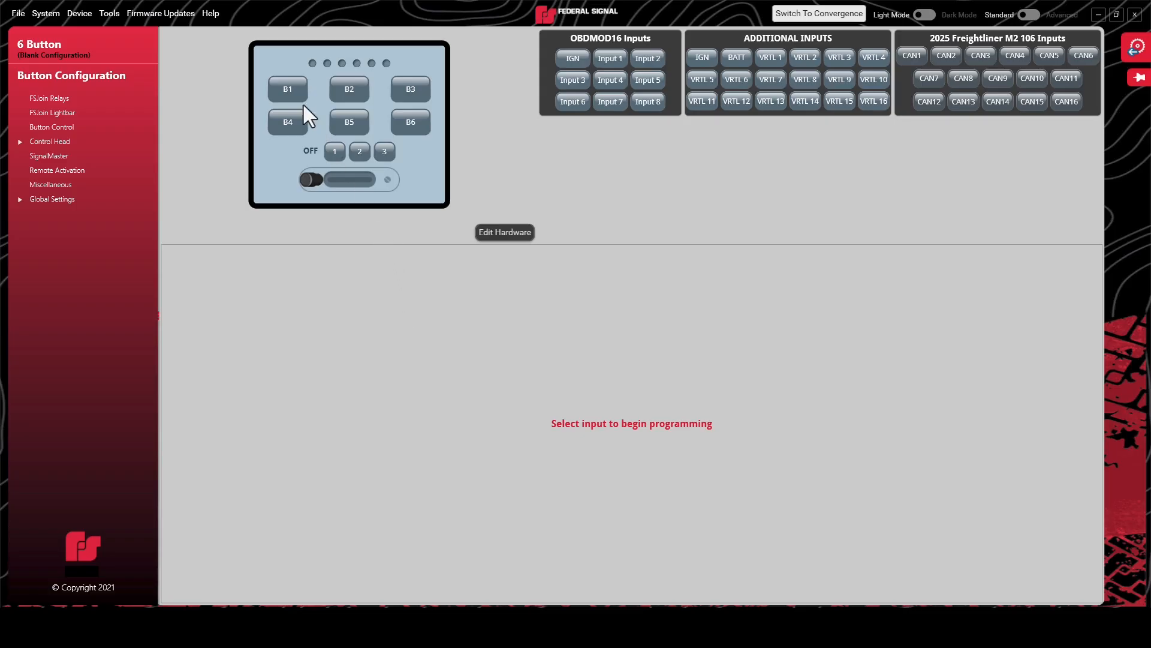
click(294, 88)
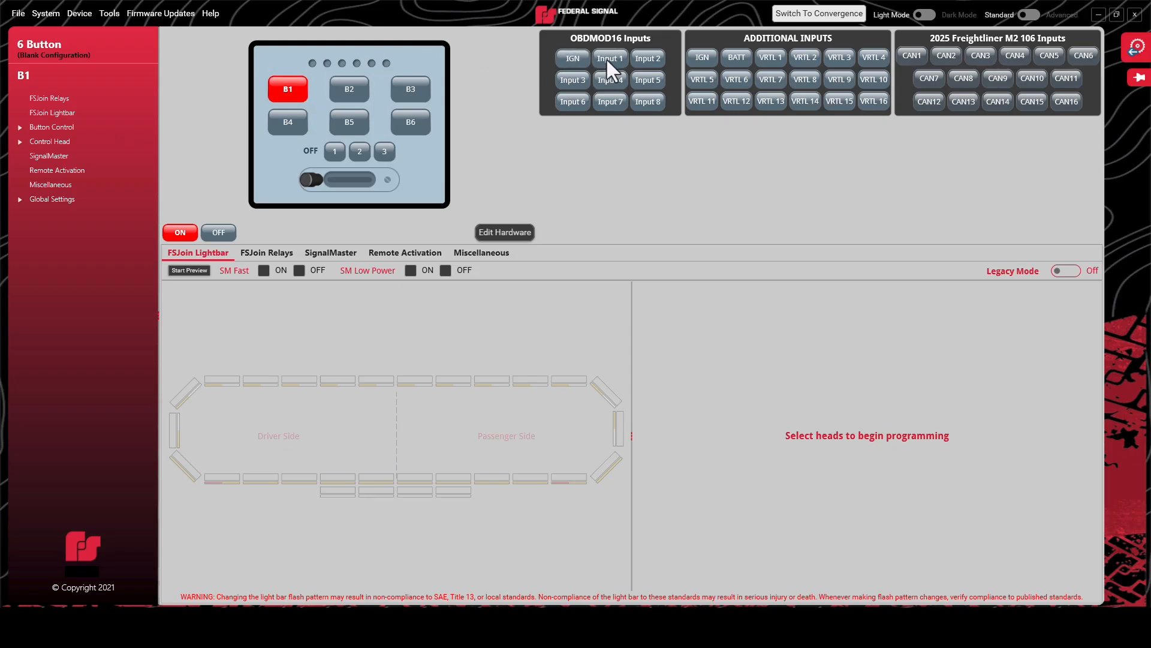
click(610, 60)
click(273, 90)
Review the properties, dependencies and CAN input settings for keypad button B1.
click(1137, 48)
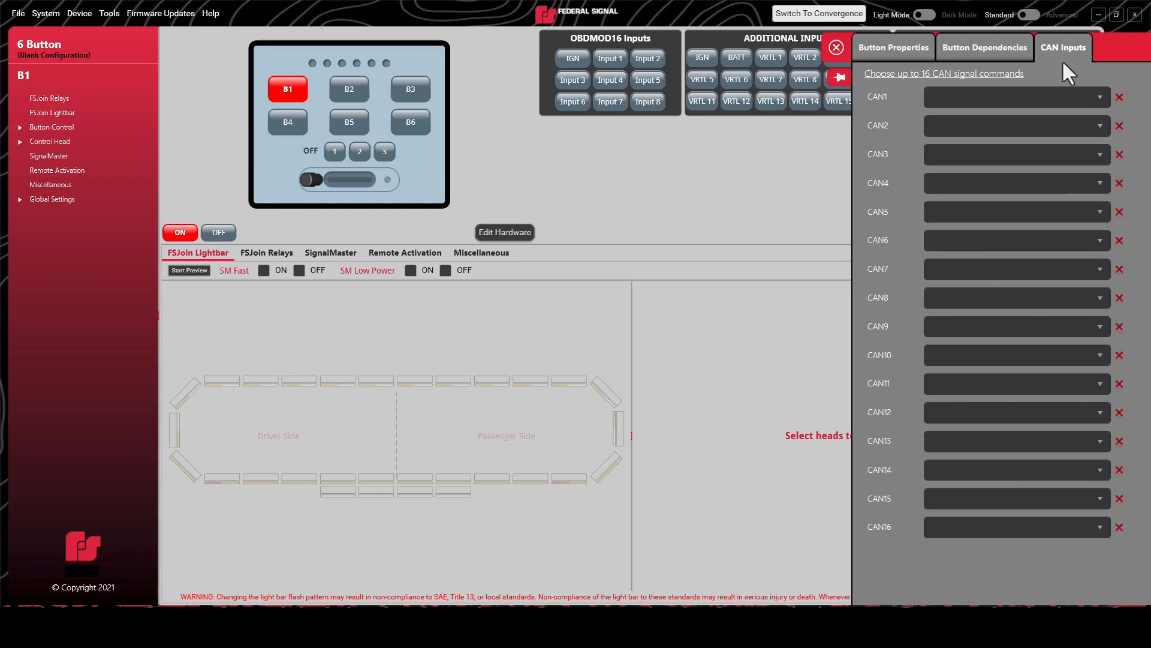
click(893, 49)
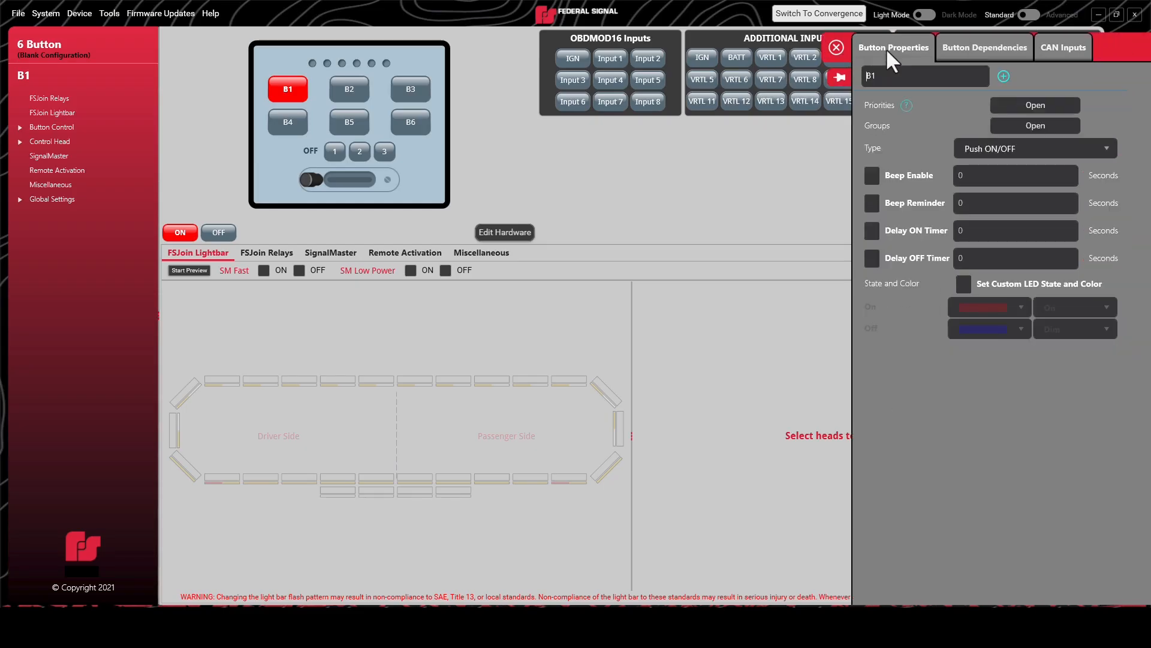
click(978, 48)
click(1053, 46)
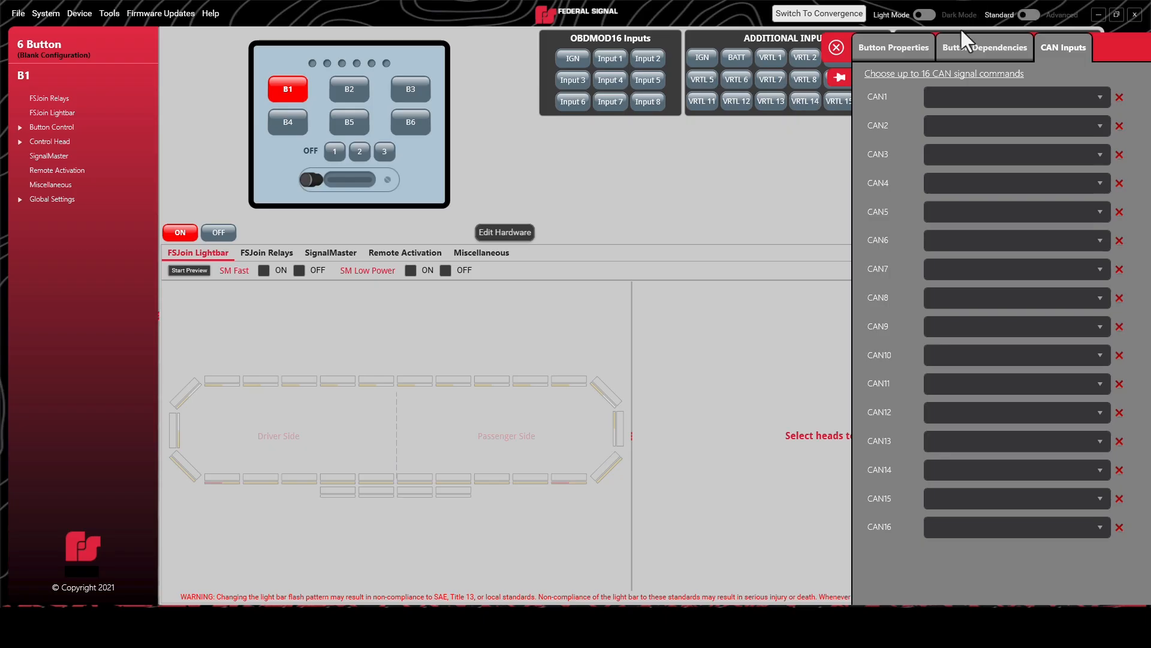
click(903, 47)
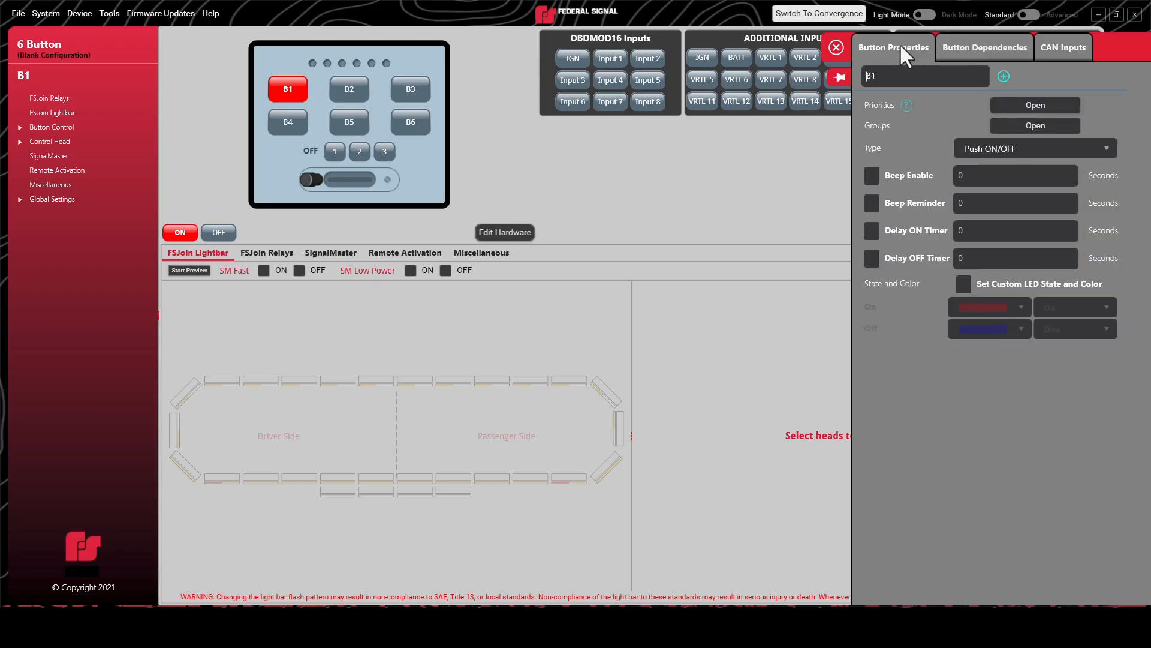
Assign the Left Turn Signal Latched signal to CAN1 and select that input for programming.
click(1070, 45)
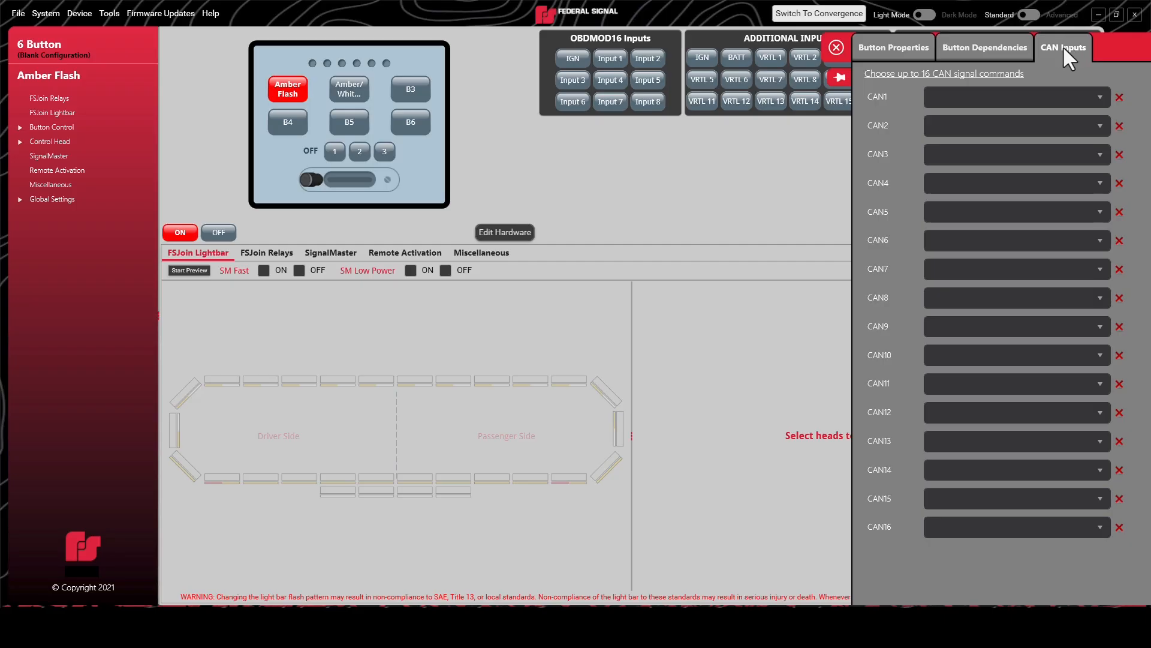
click(1035, 95)
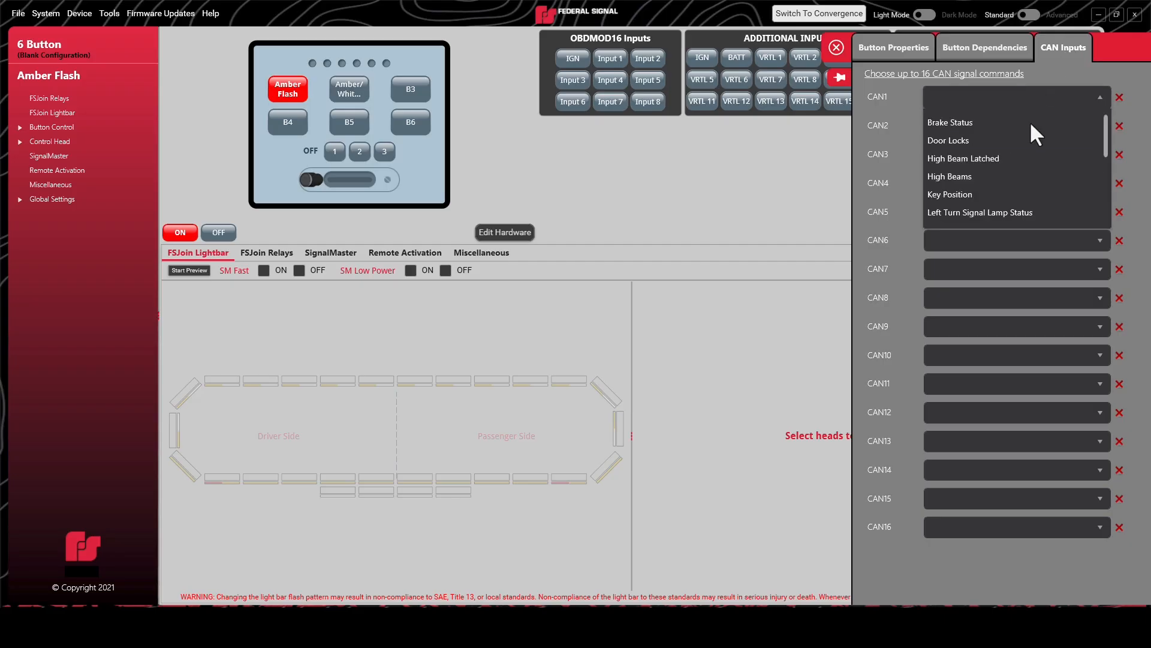
scroll(1018, 210, down, 1)
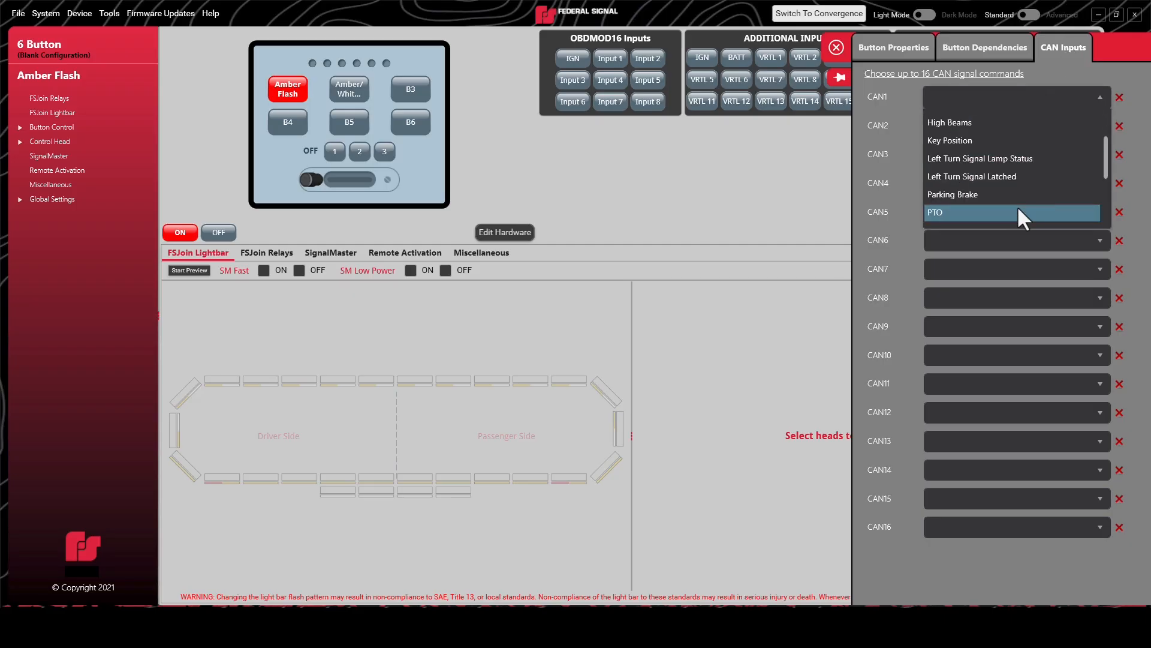
click(1016, 179)
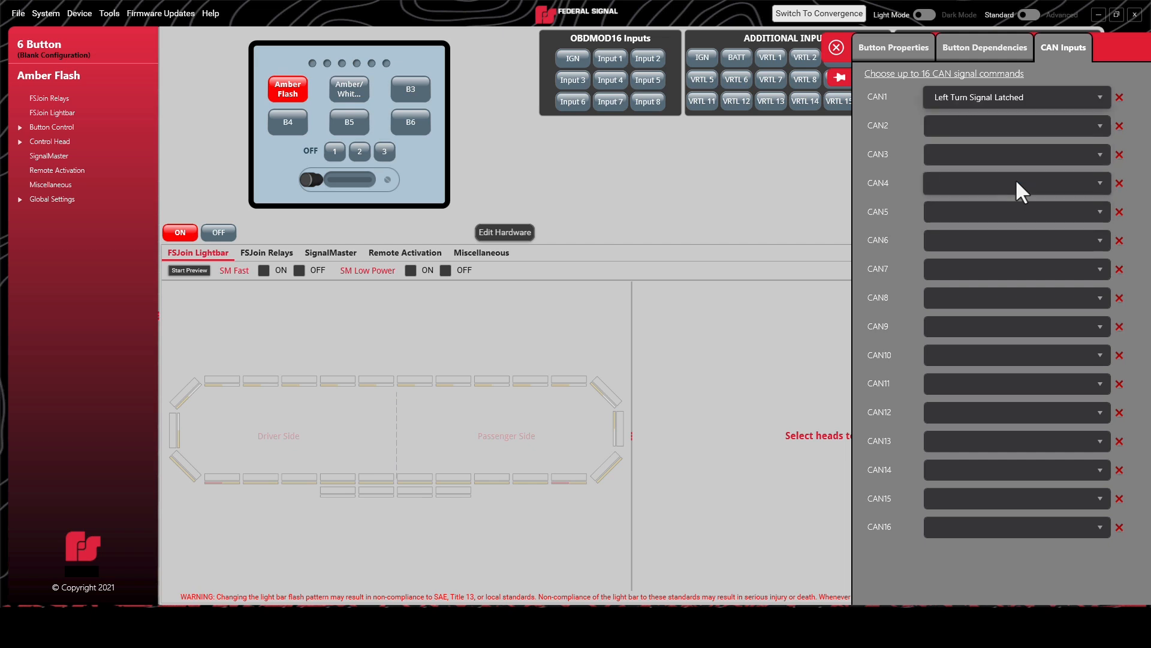
click(836, 47)
click(911, 57)
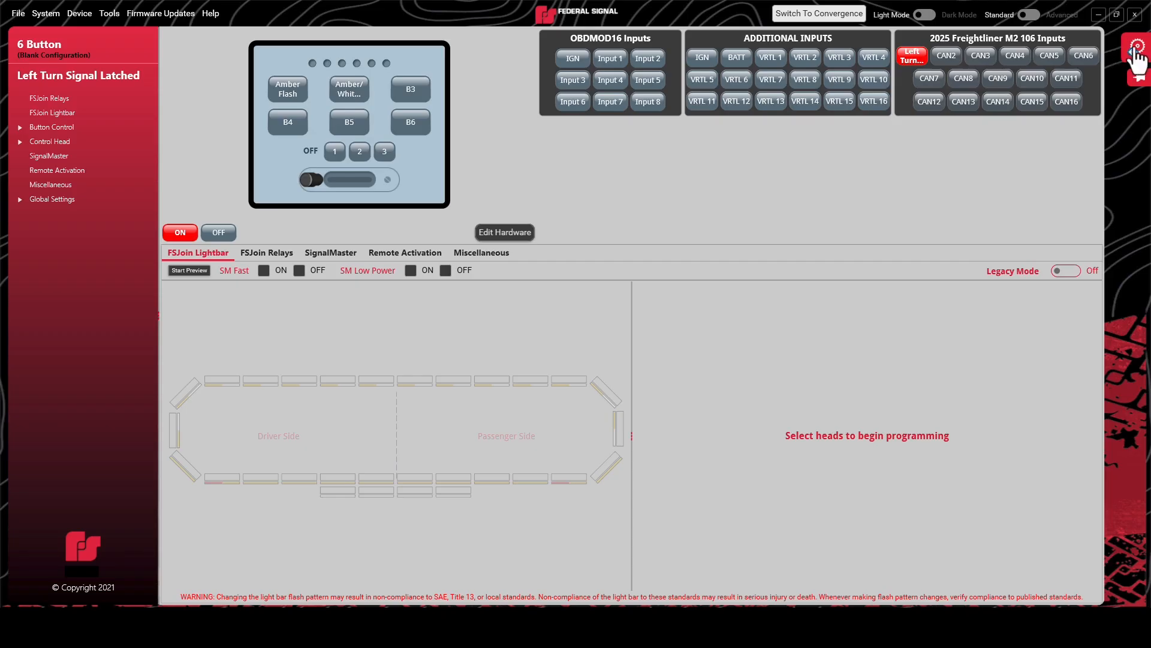
Check the type, primary operator options and primary value in the Left Turn Signal Latched input's properties.
click(1137, 48)
click(907, 49)
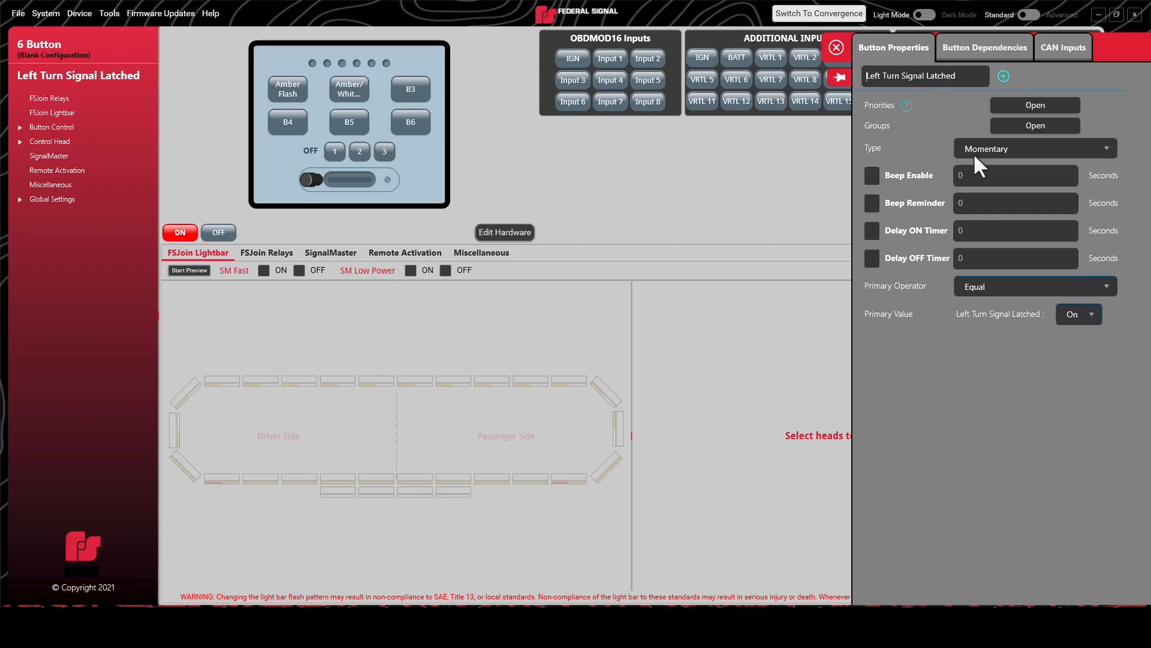
click(1009, 286)
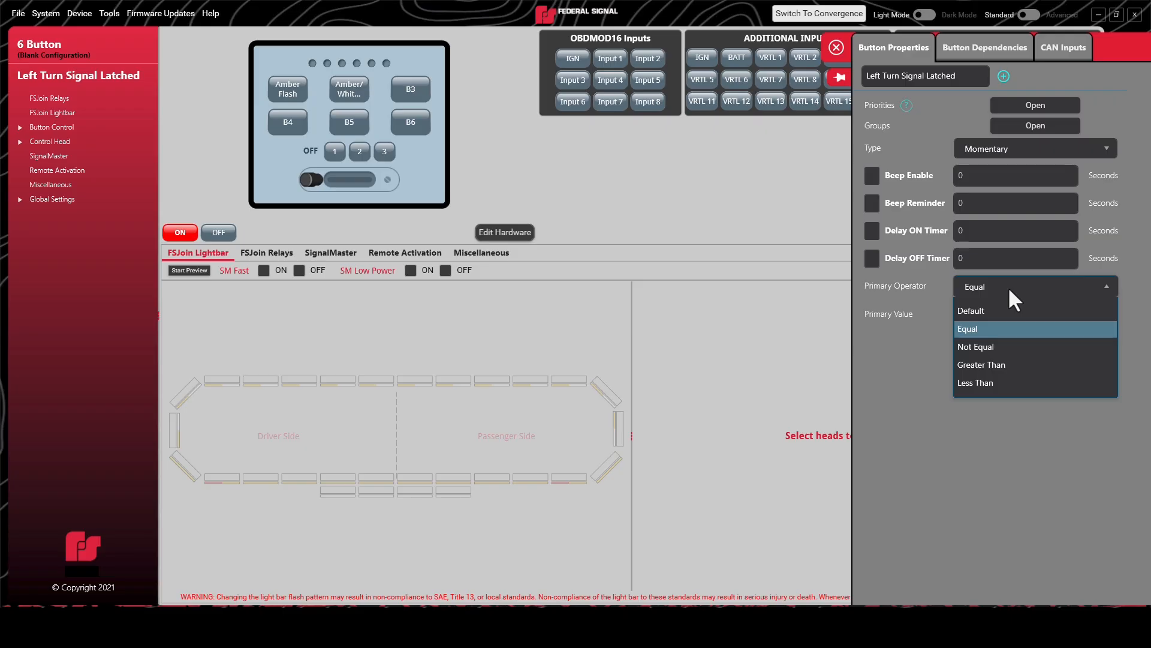
click(1009, 286)
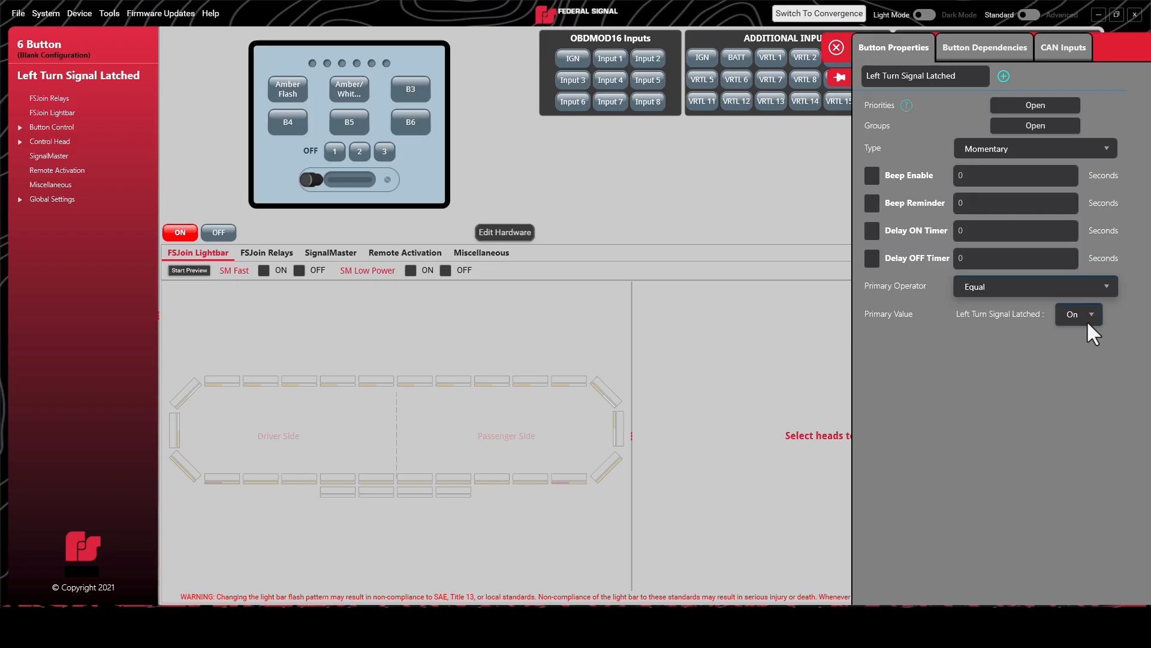
click(837, 47)
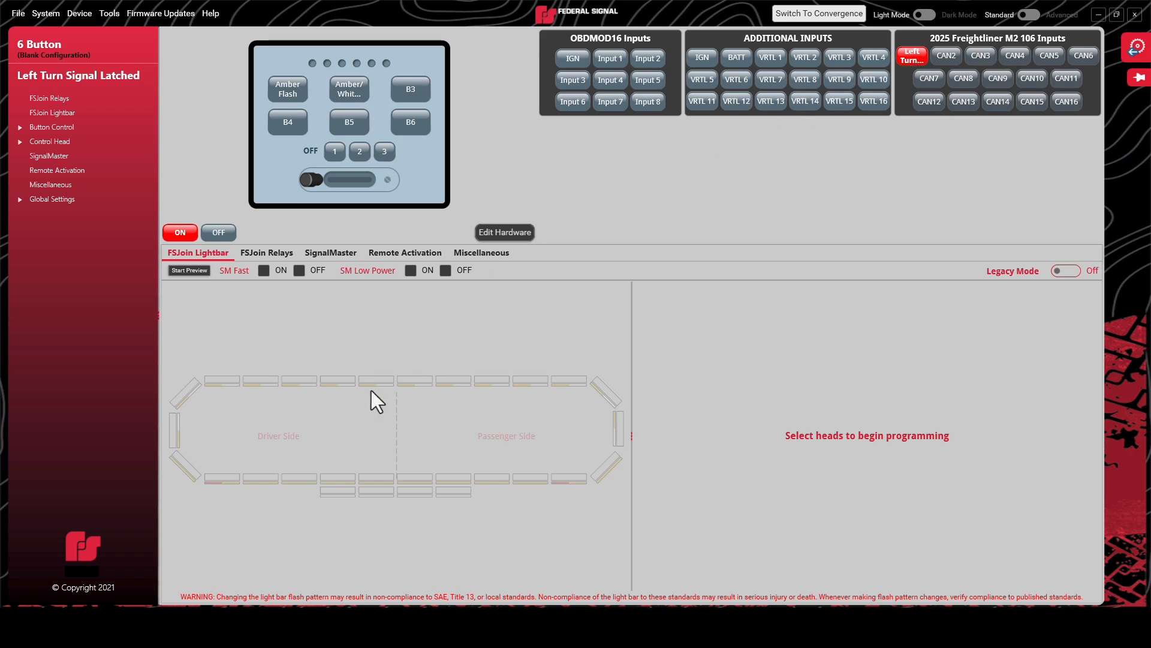
Program the outermost straight head on the light bar's rear driver side to flash red at 60 FPM, and start the preview.
click(223, 478)
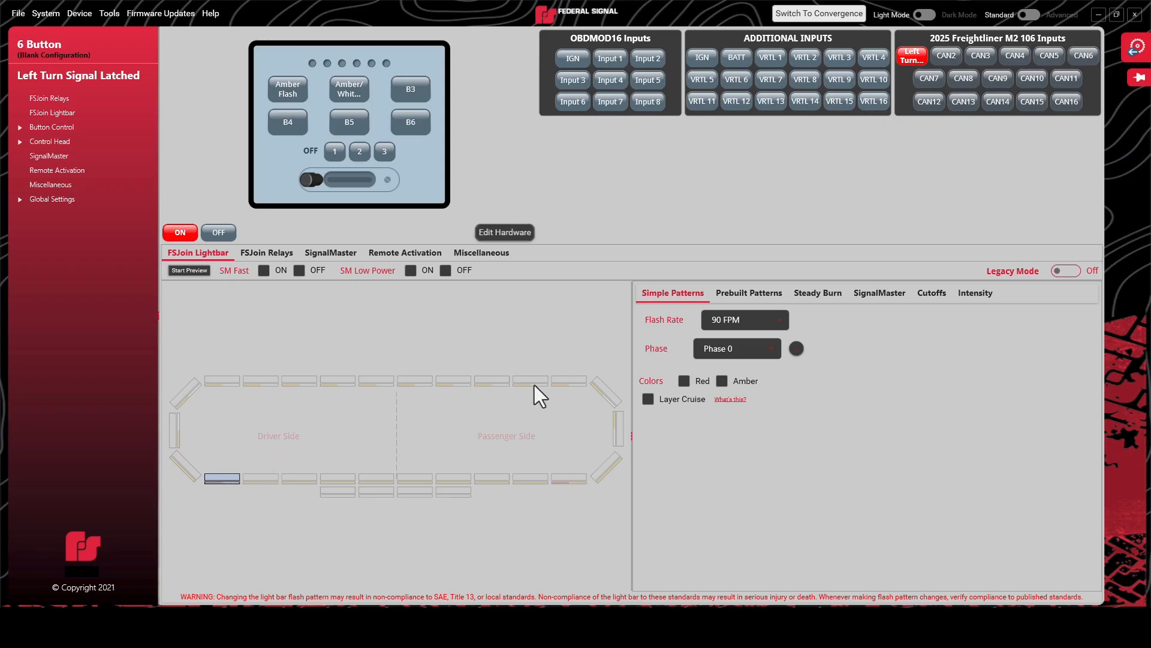
click(740, 319)
click(732, 381)
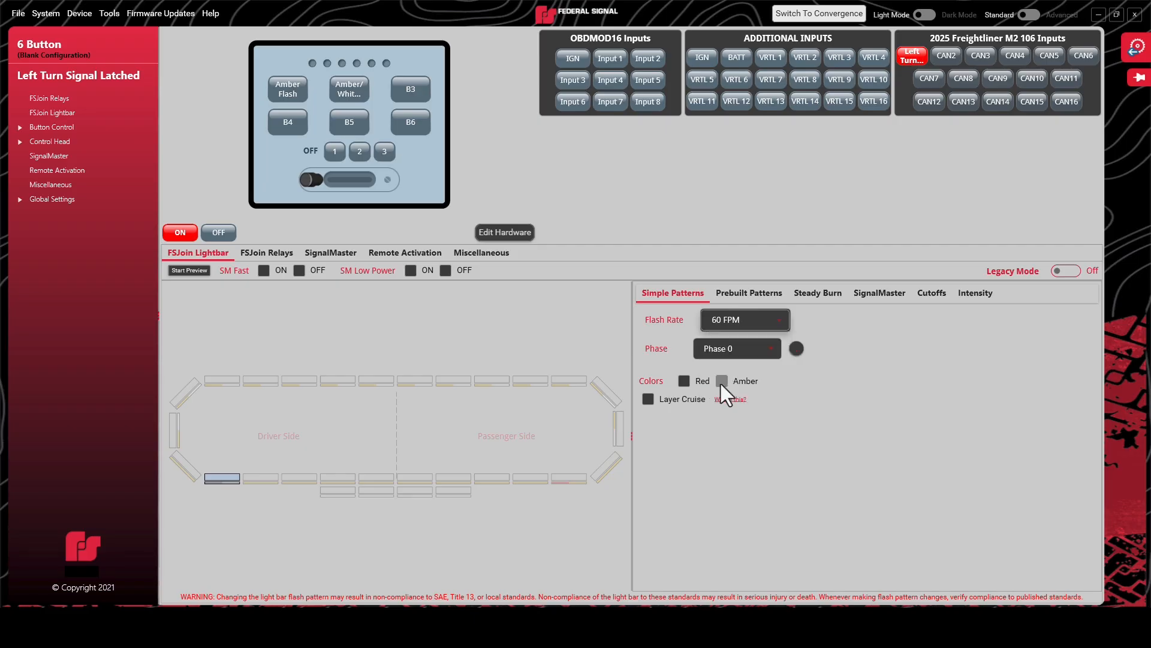
click(686, 383)
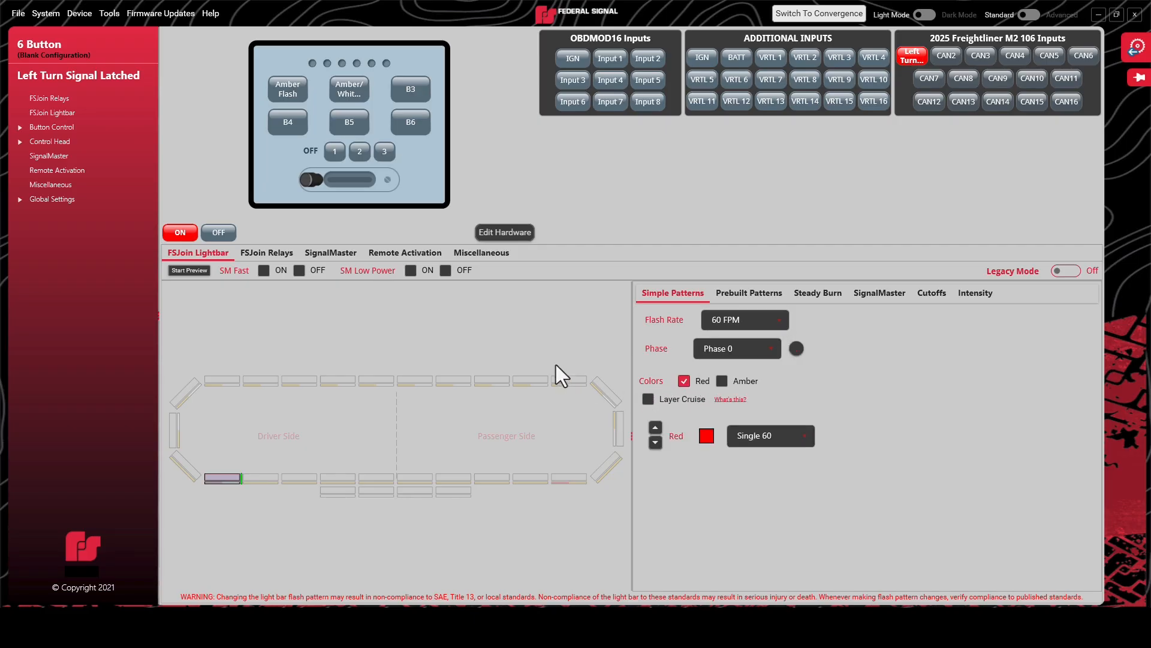
click(504, 349)
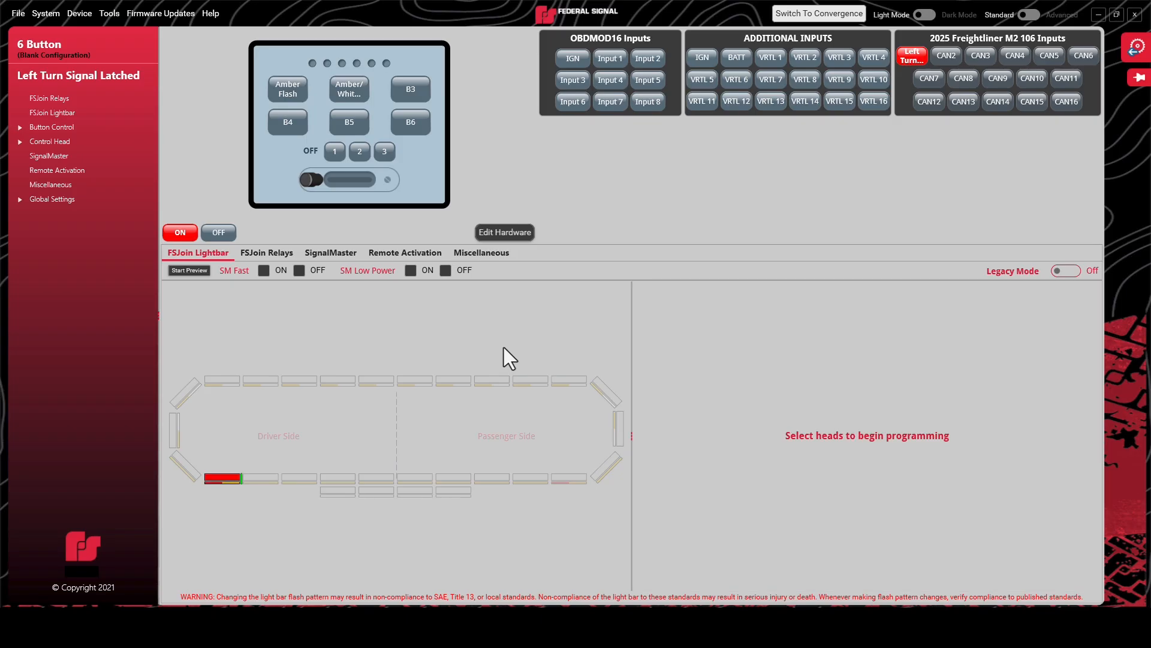
click(188, 270)
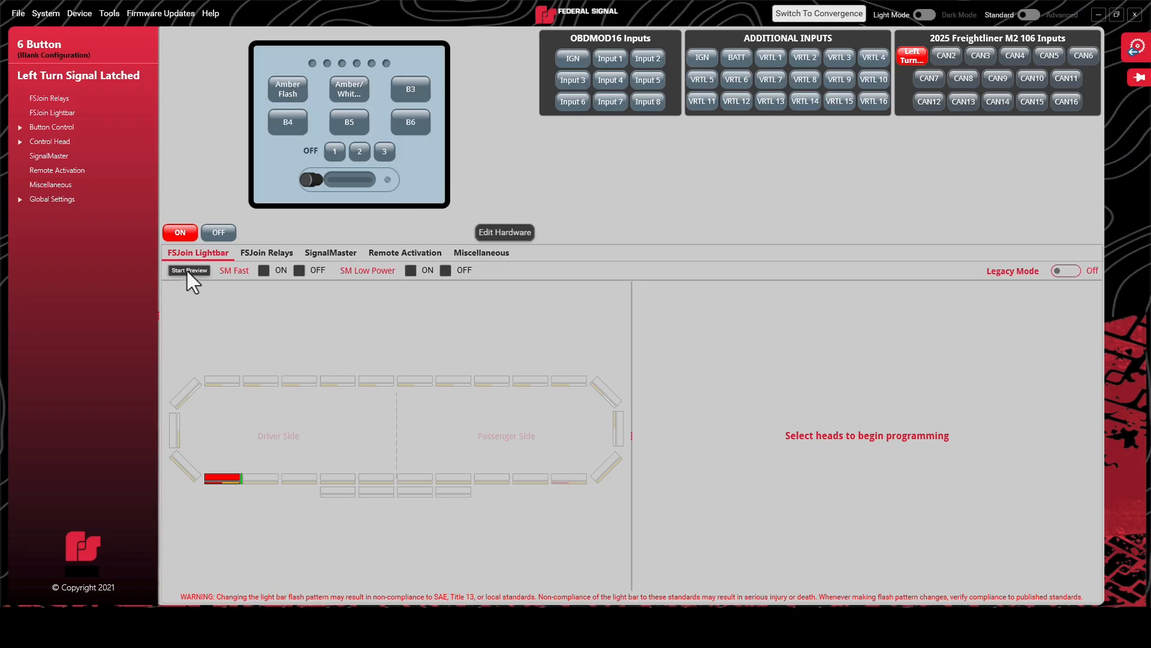